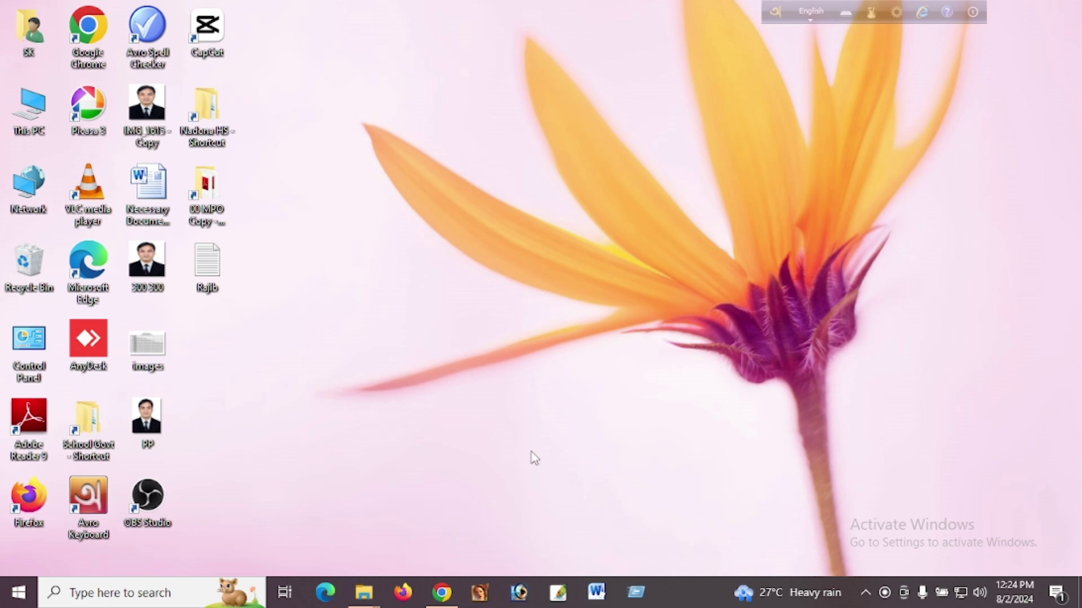
Bring the iBAS++ browser window back and open DDO Monitoring Report under Reports.
mouse_move(445, 600)
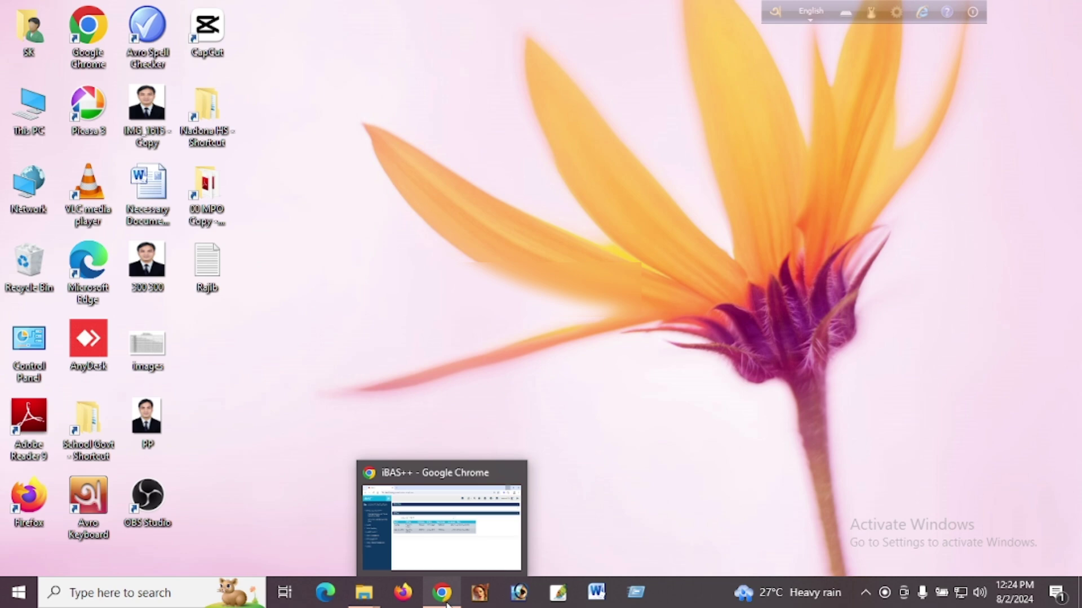
click(448, 604)
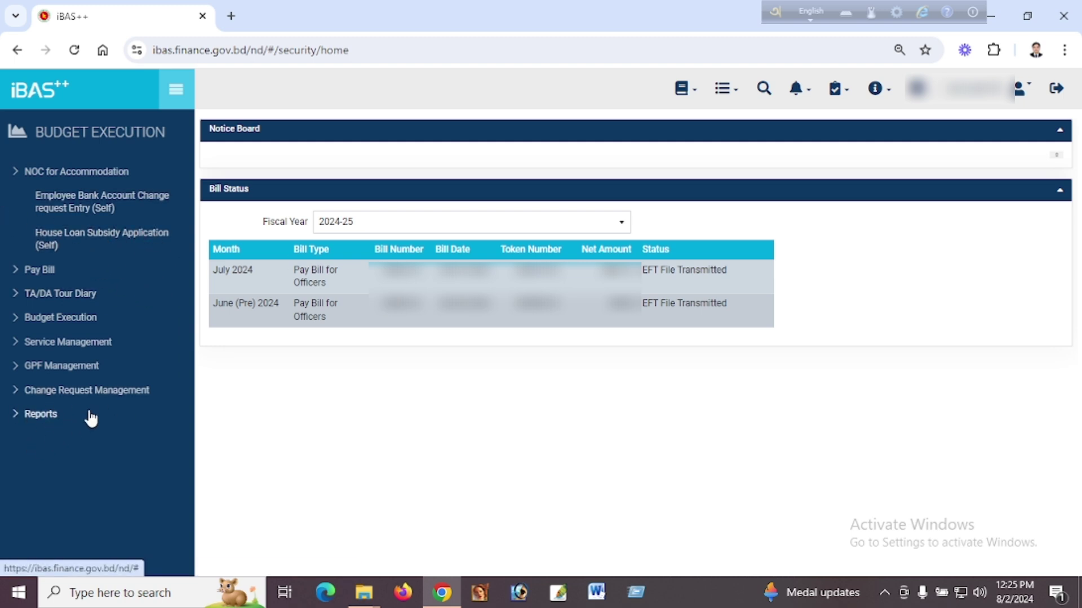
click(41, 420)
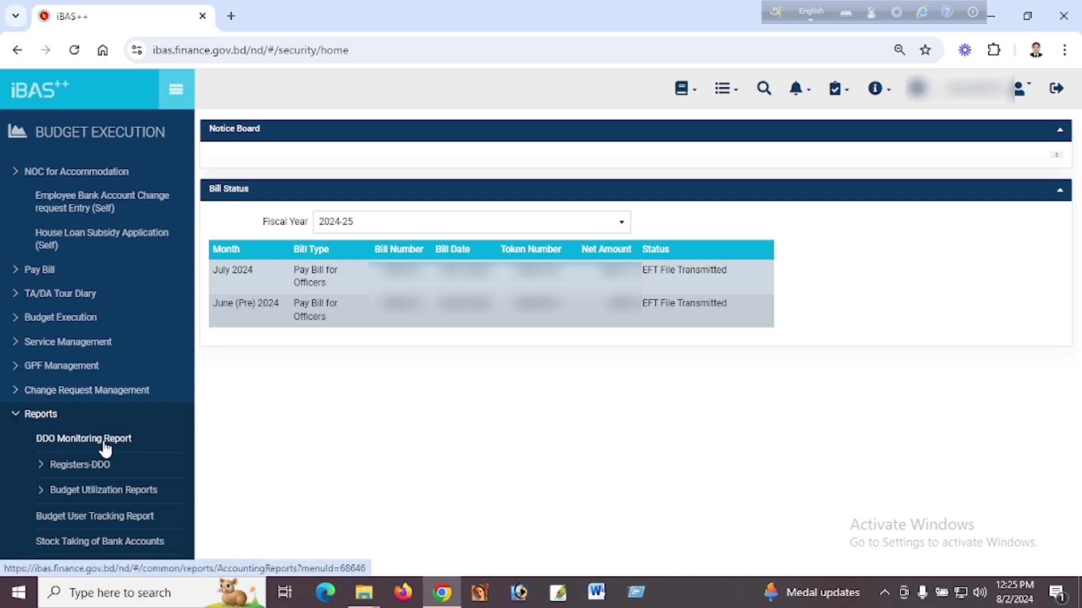
click(98, 443)
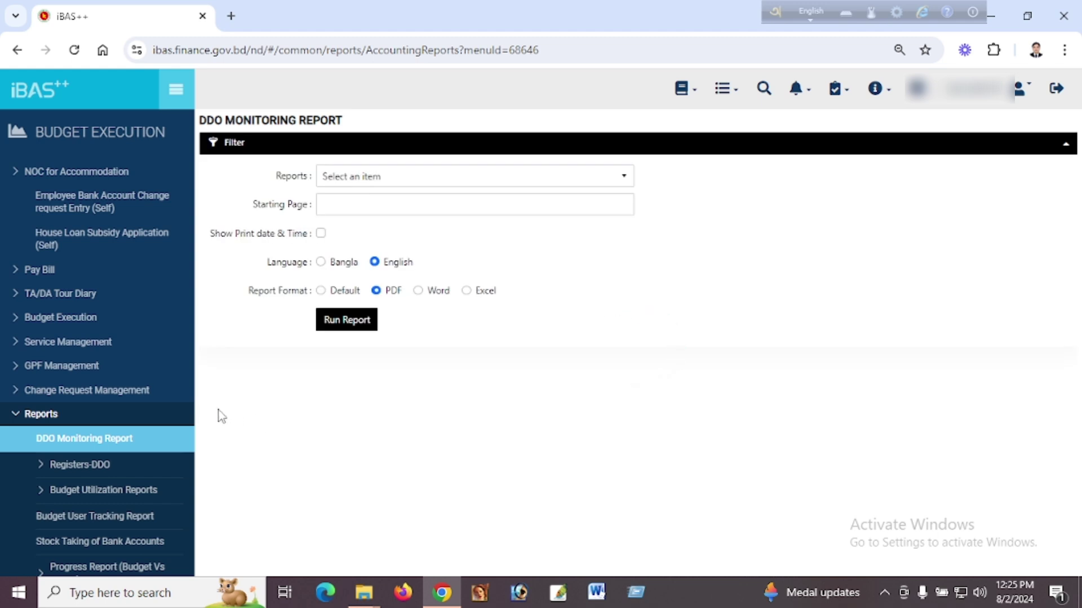
Select the Employee Salary Statement (DDO) report with fiscal year 2023-24.
click(382, 181)
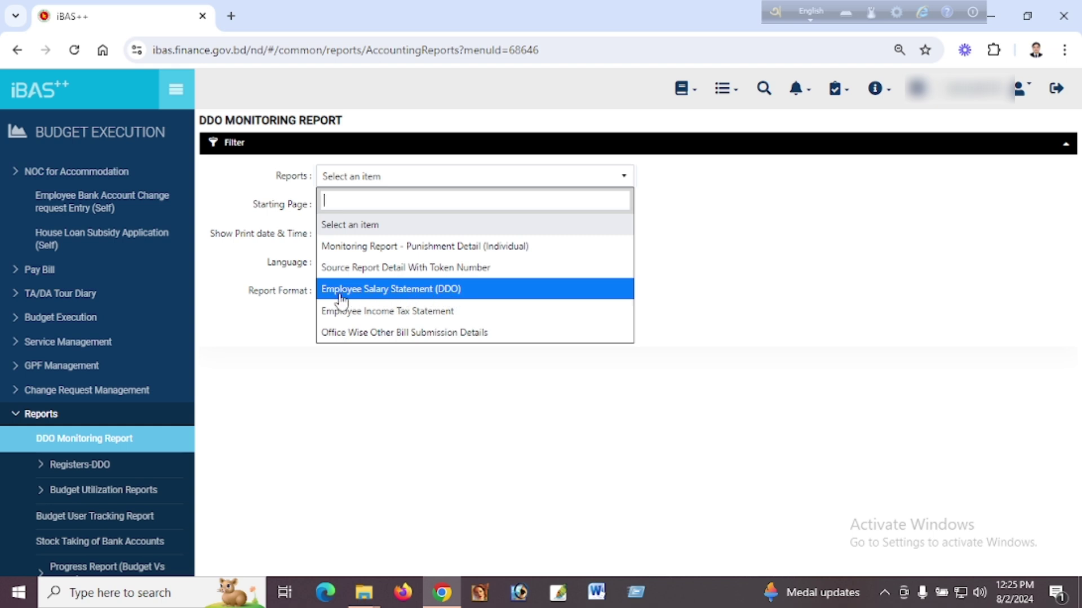
click(429, 291)
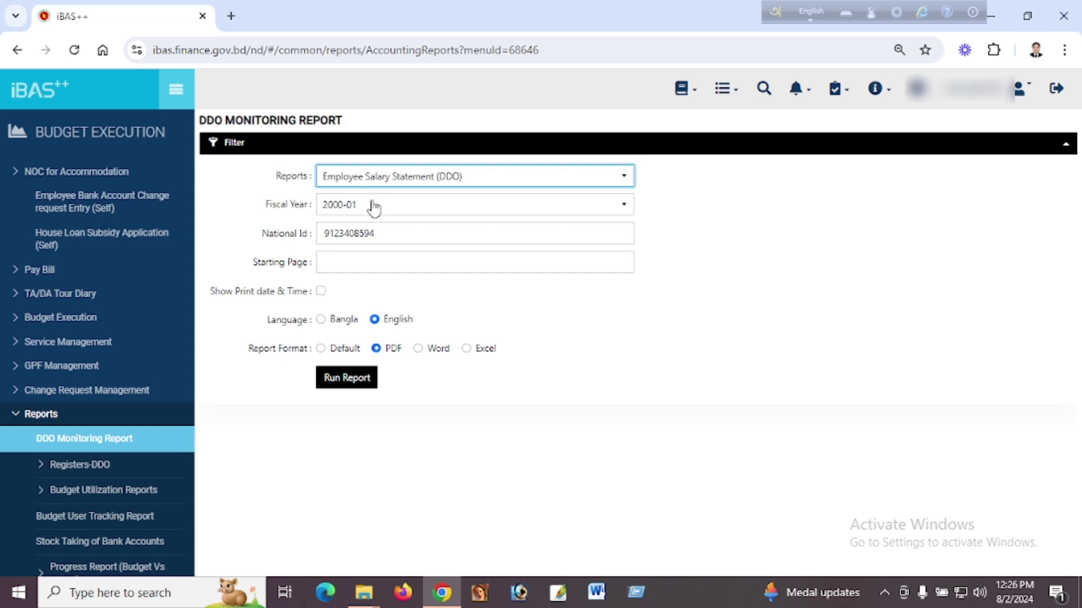
click(388, 212)
scroll(373, 307, up, 5)
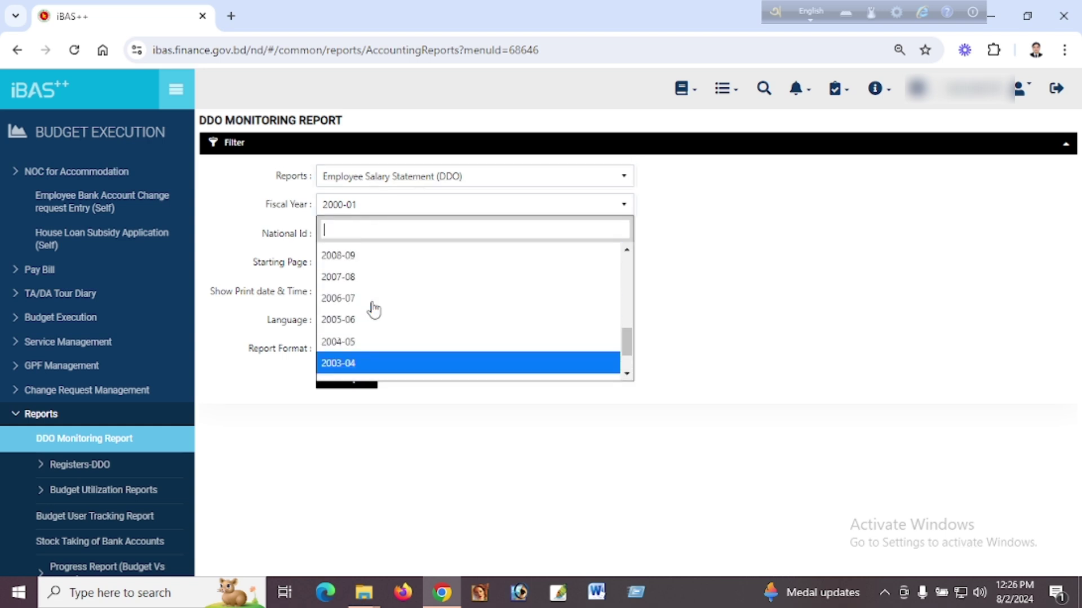
scroll(374, 309, up, 3)
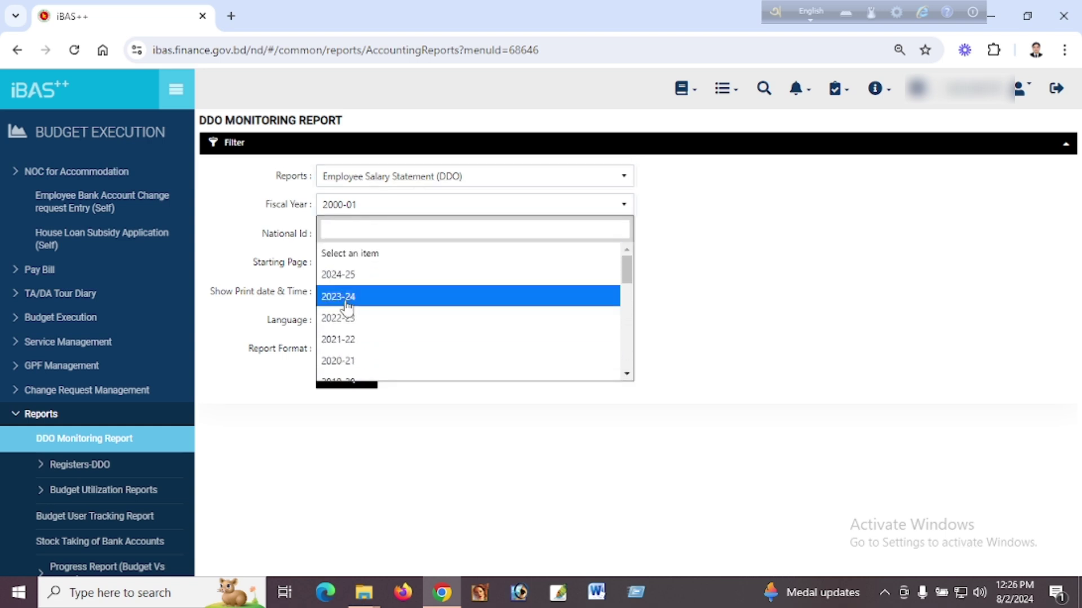
click(362, 302)
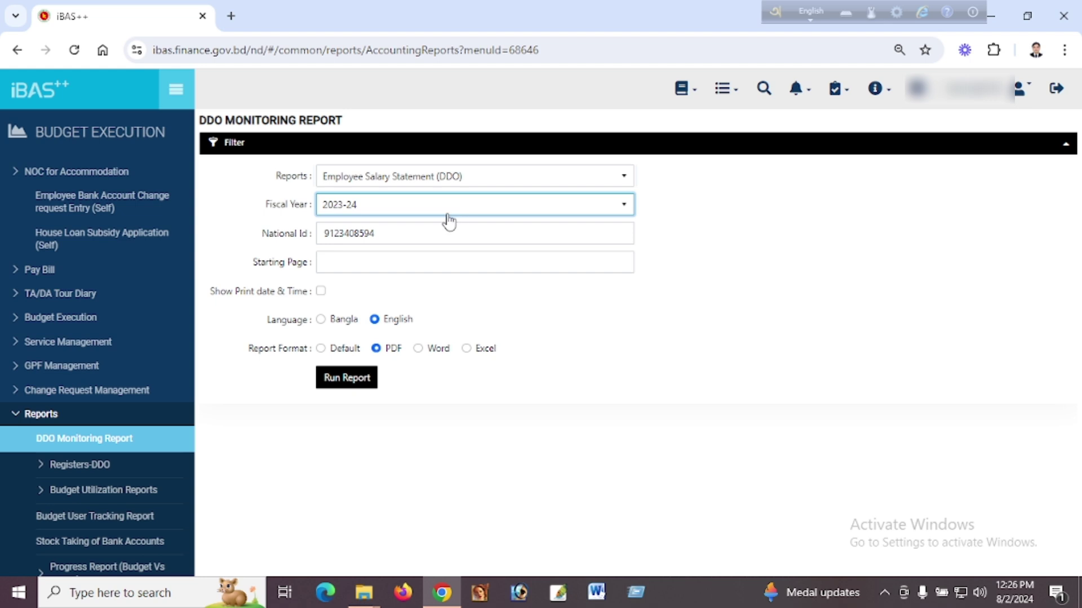
Replace the National Id field with the employee's national ID number.
click(387, 235)
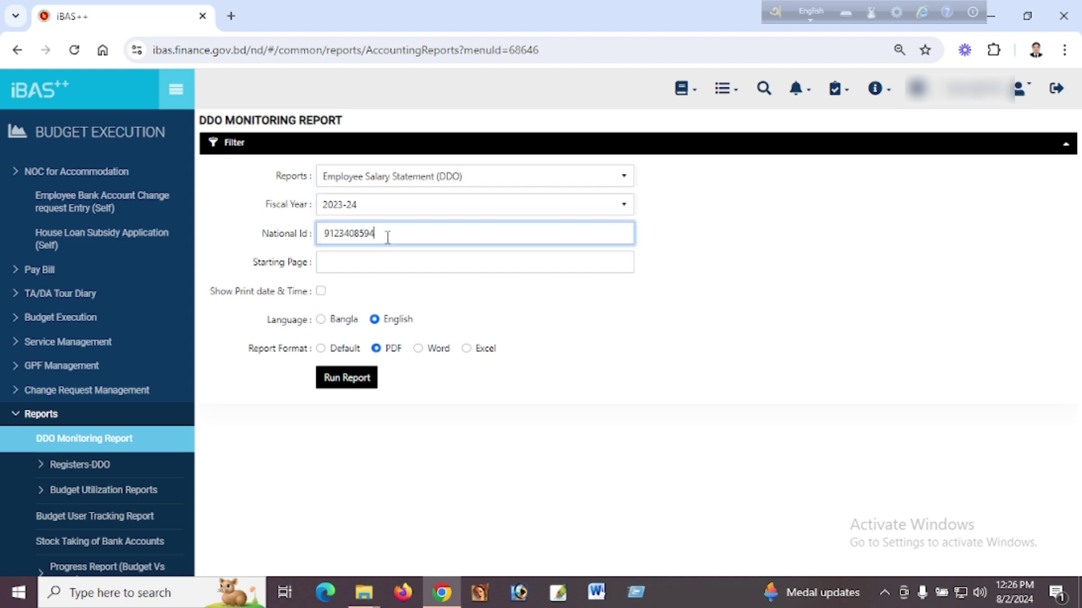
key(BackSpace)
key(BackSpace)
key(BackSpace)
key(BackSpace)
key(BackSpace)
key(BackSpace)
key(BackSpace)
key(BackSpace)
key(BackSpace)
key(BackSpace)
Run the report as PDF, scroll to page 2, and download the salary statement.
click(349, 378)
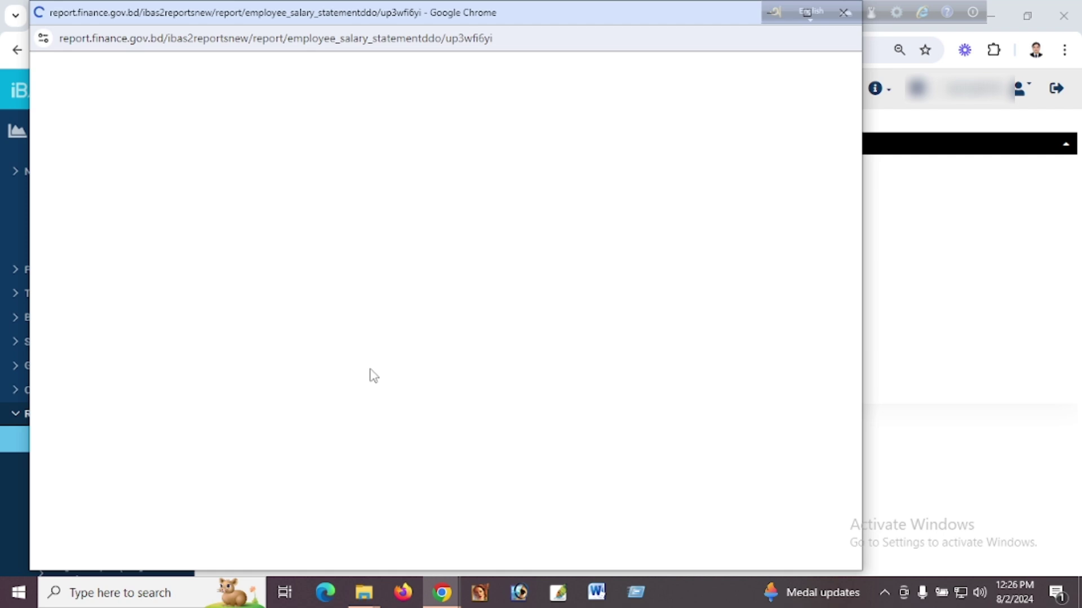
scroll(434, 376, down, 10)
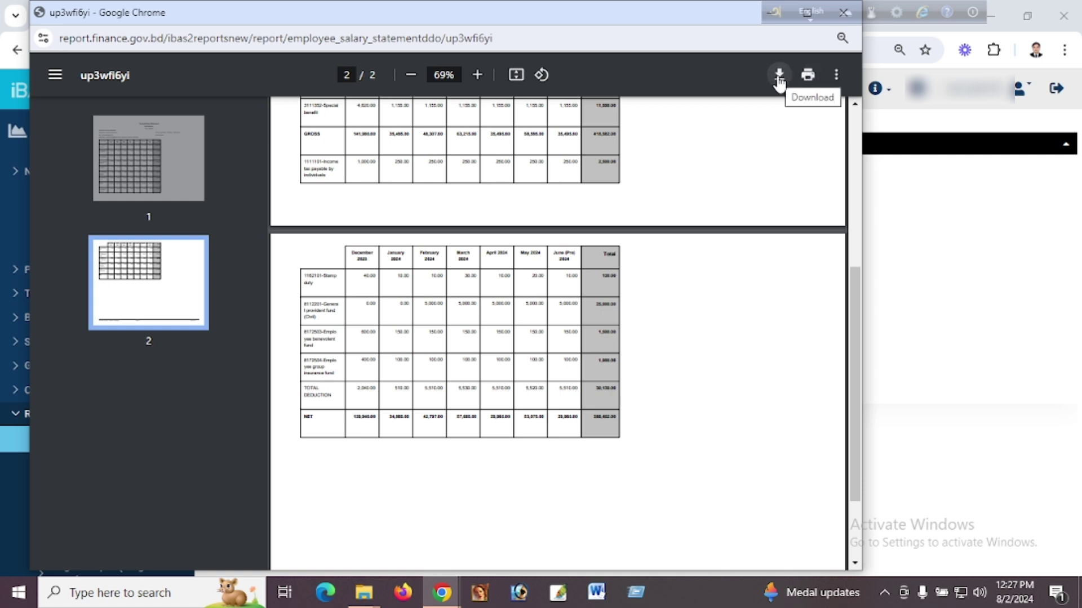
click(809, 76)
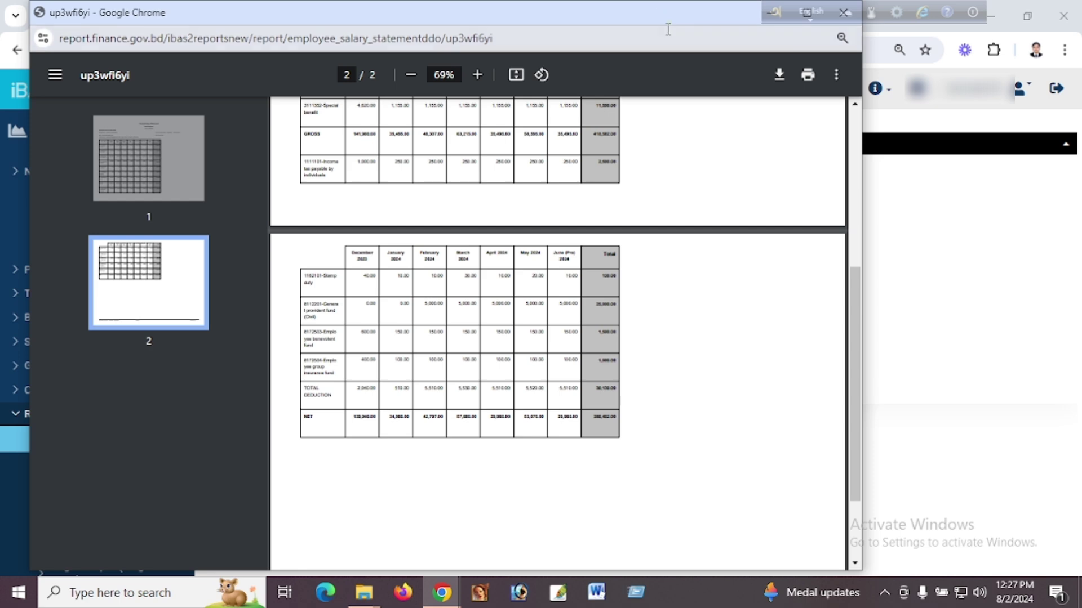
drag(665, 18, 653, 43)
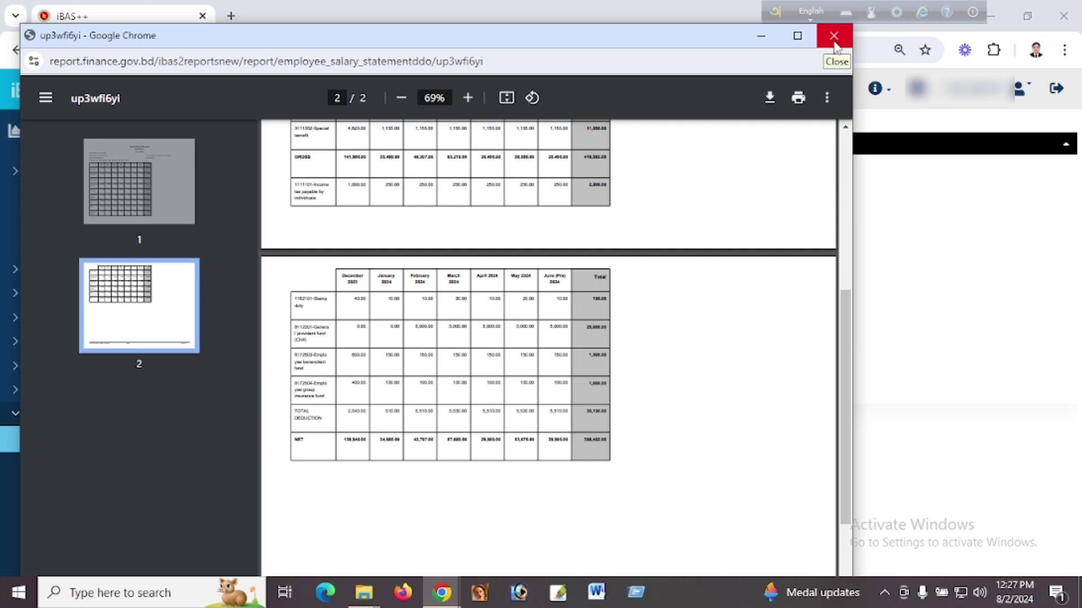
Close the PDF popup and reload the DDO Monitoring Report form from the Reports list.
click(836, 43)
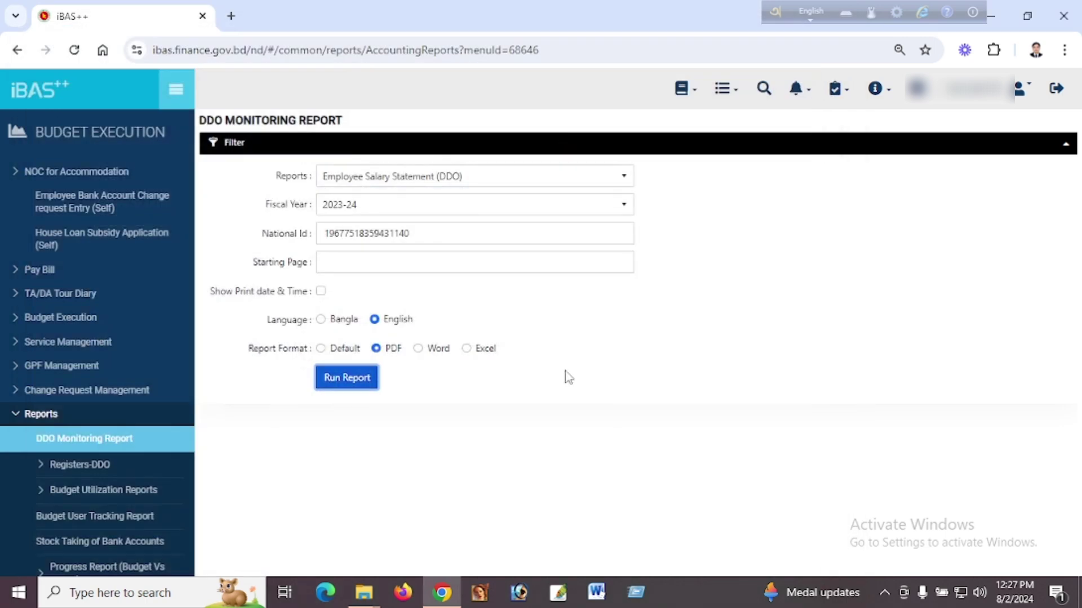
click(42, 417)
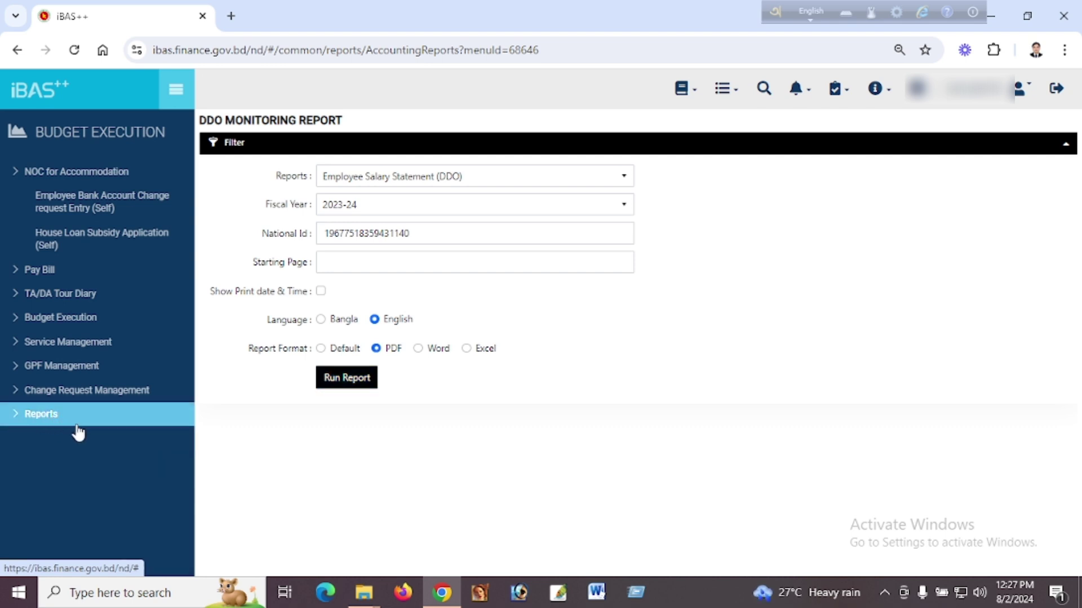
click(42, 421)
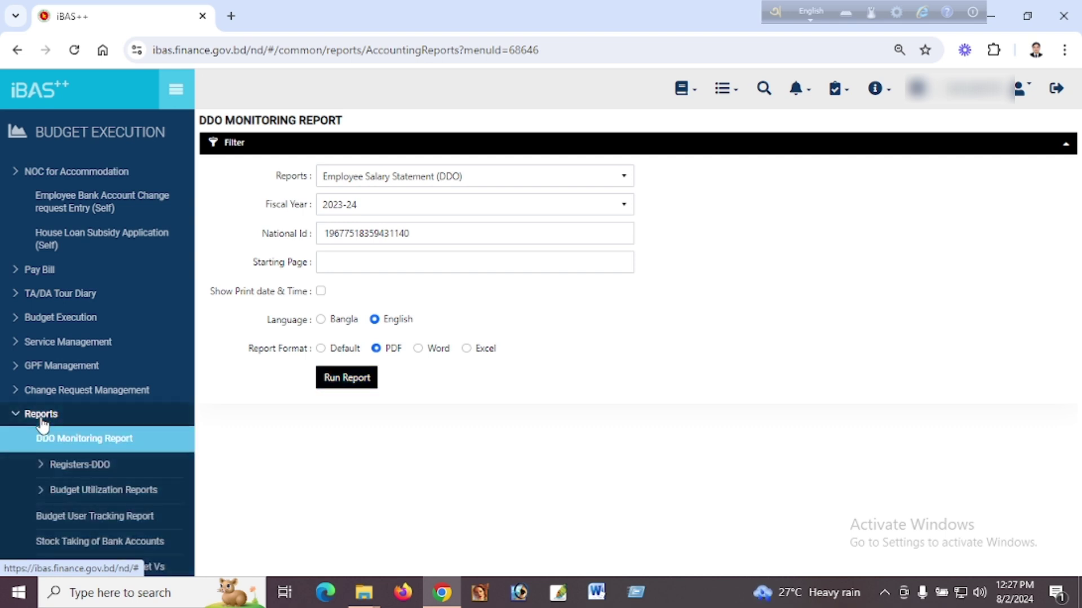
scroll(118, 431, down, 2)
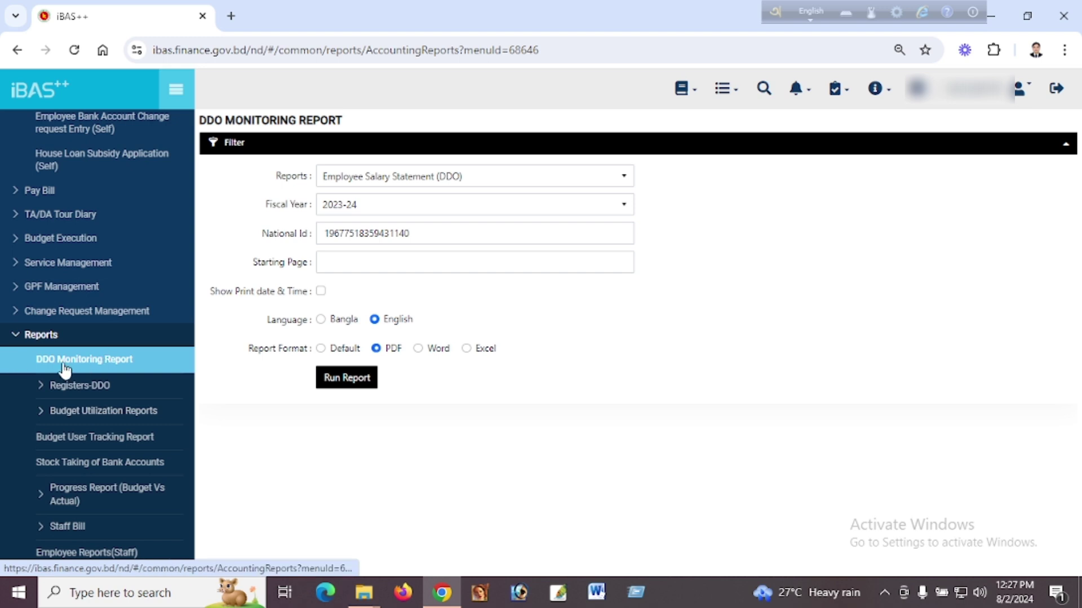
click(115, 367)
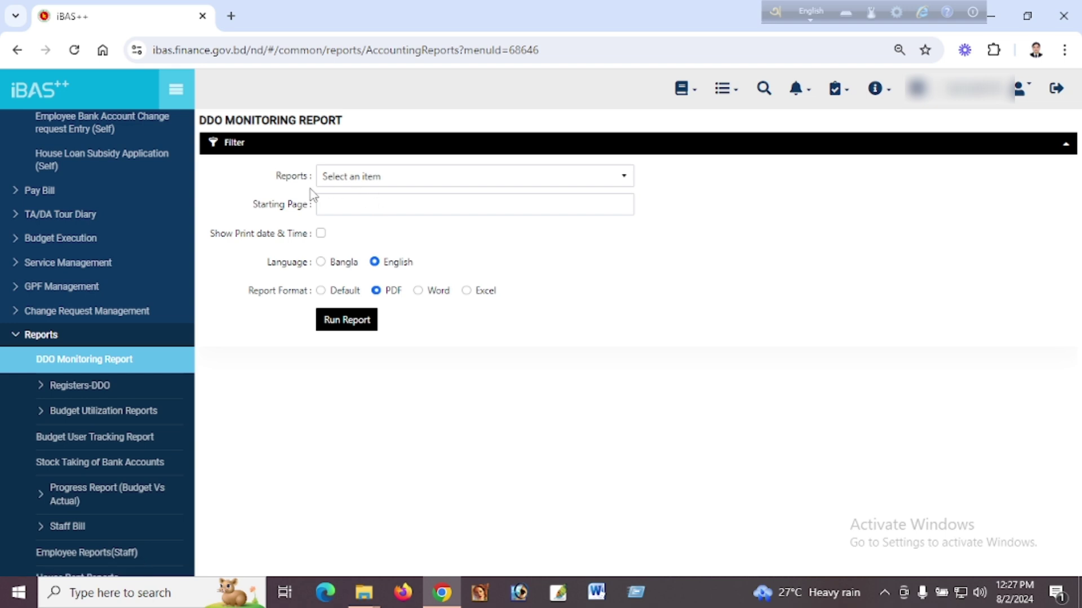
Select the Employee Salary Statement (DDO) report again with fiscal year 2023-24.
click(388, 178)
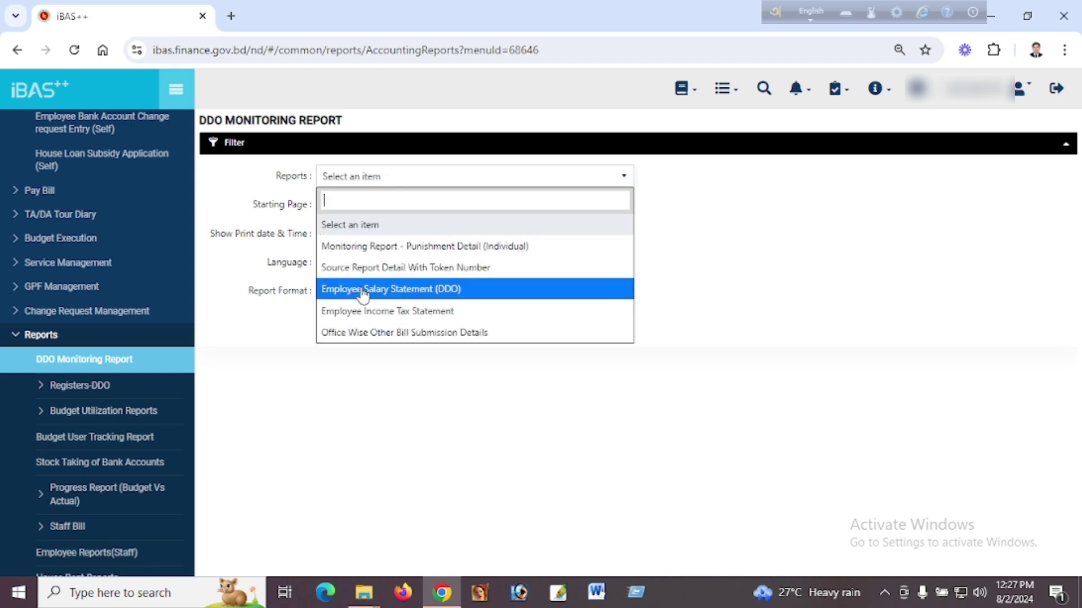
click(437, 290)
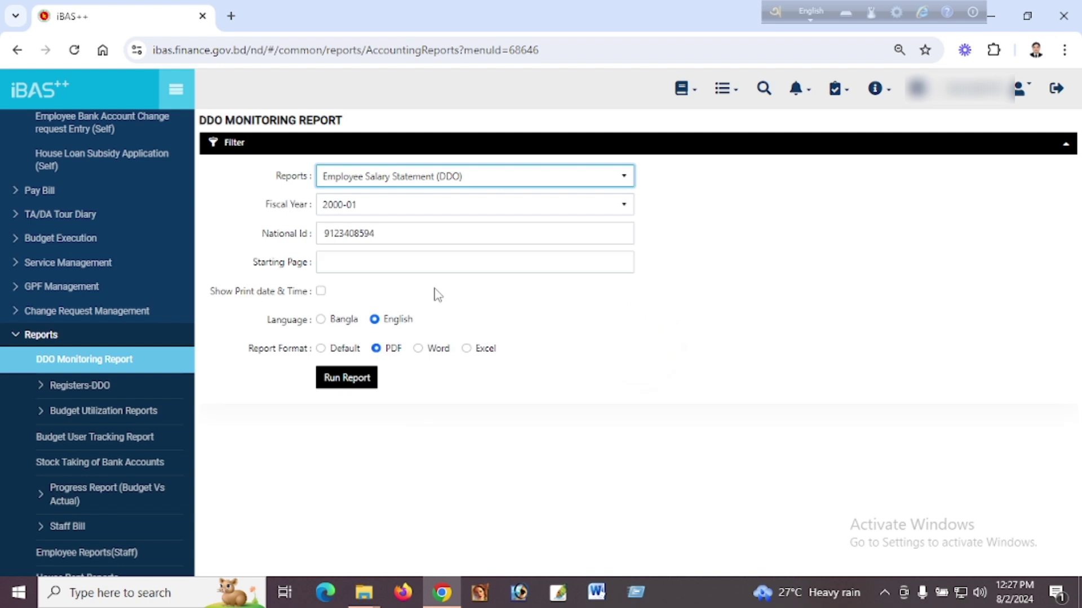
click(375, 208)
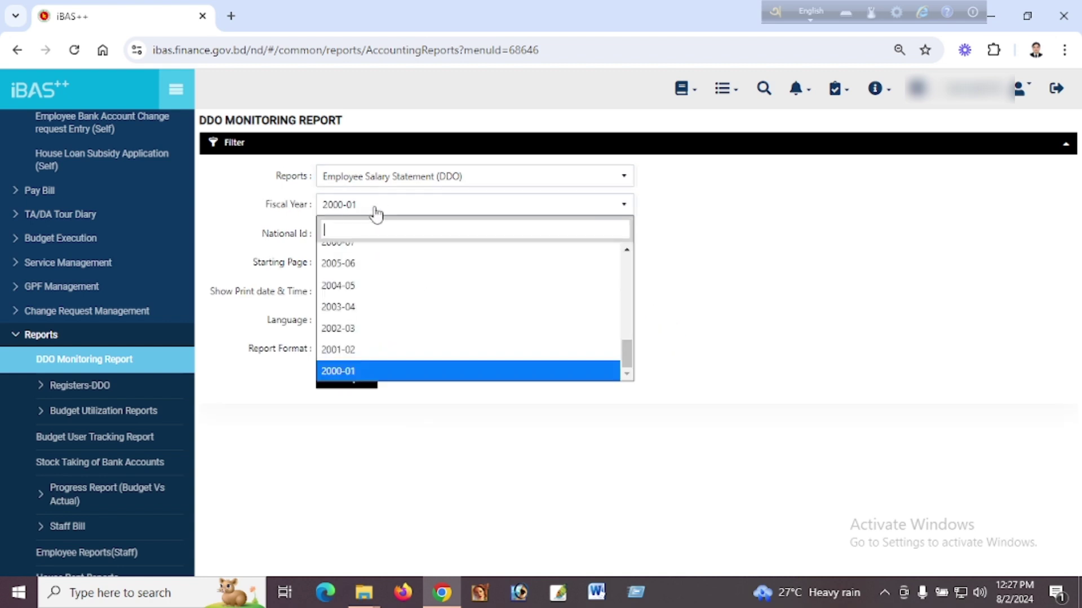
scroll(400, 273, up, 8)
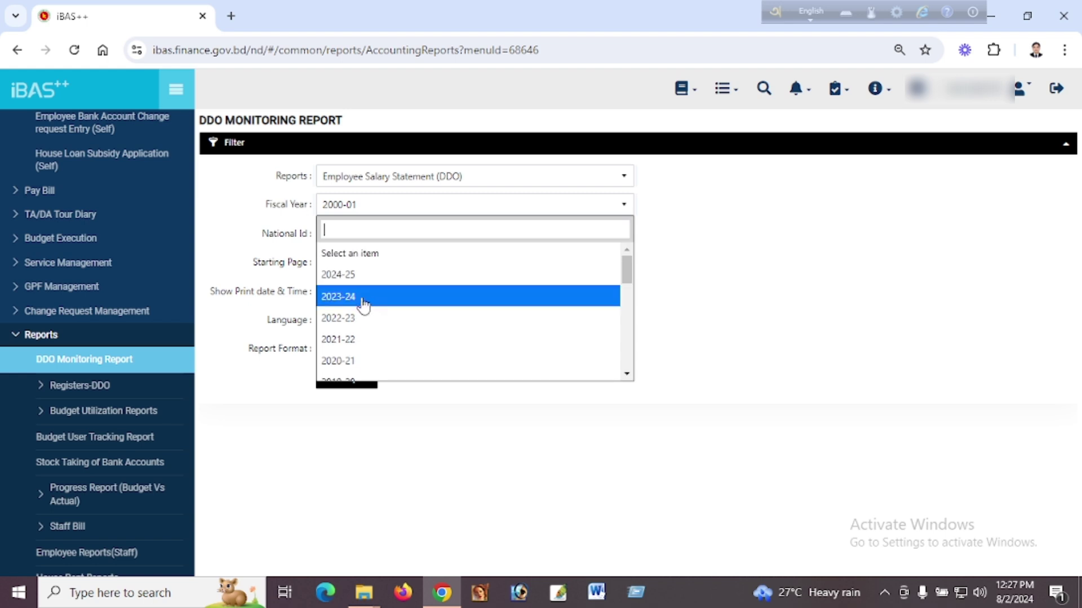
click(364, 297)
Enter a different employee's national ID and run the report as PDF.
click(410, 237)
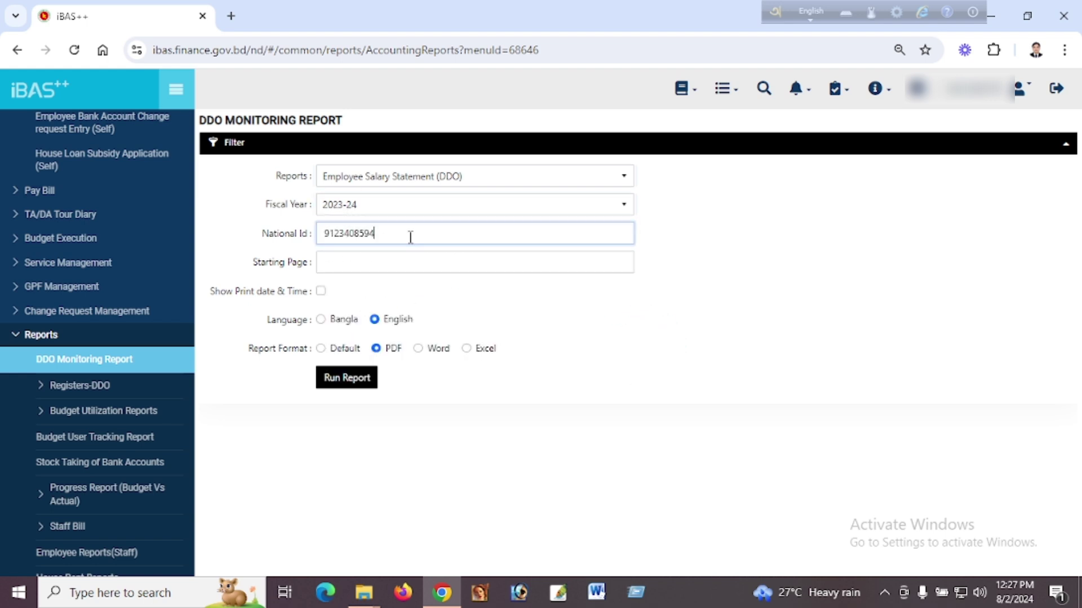
key(BackSpace)
key(BackSpace)
key(BackSpace)
key(BackSpace)
key(BackSpace)
key(BackSpace)
key(BackSpace)
key(BackSpace)
key(BackSpace)
key(BackSpace)
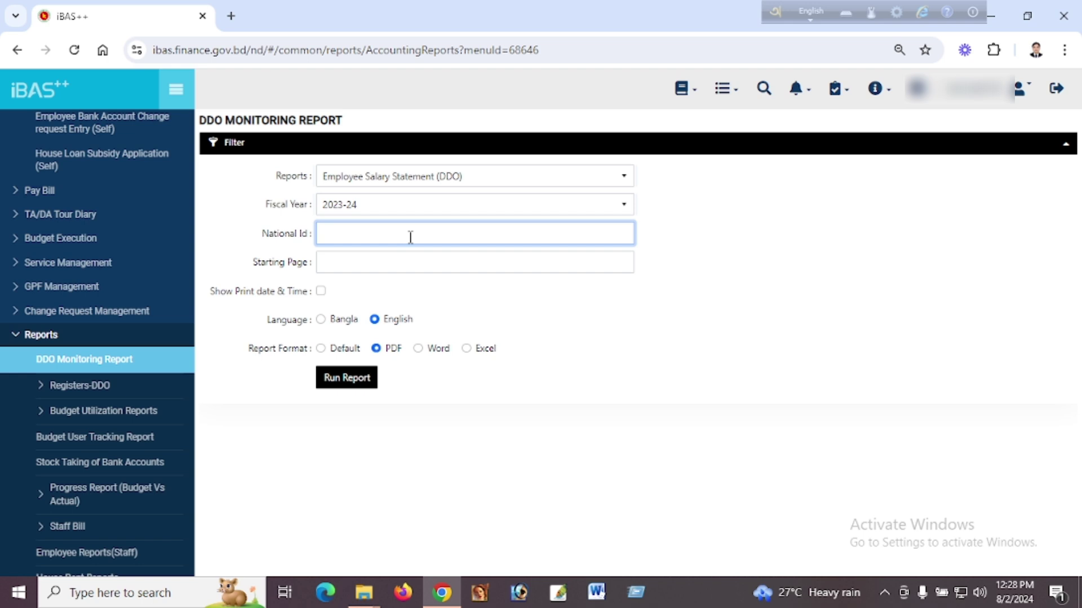
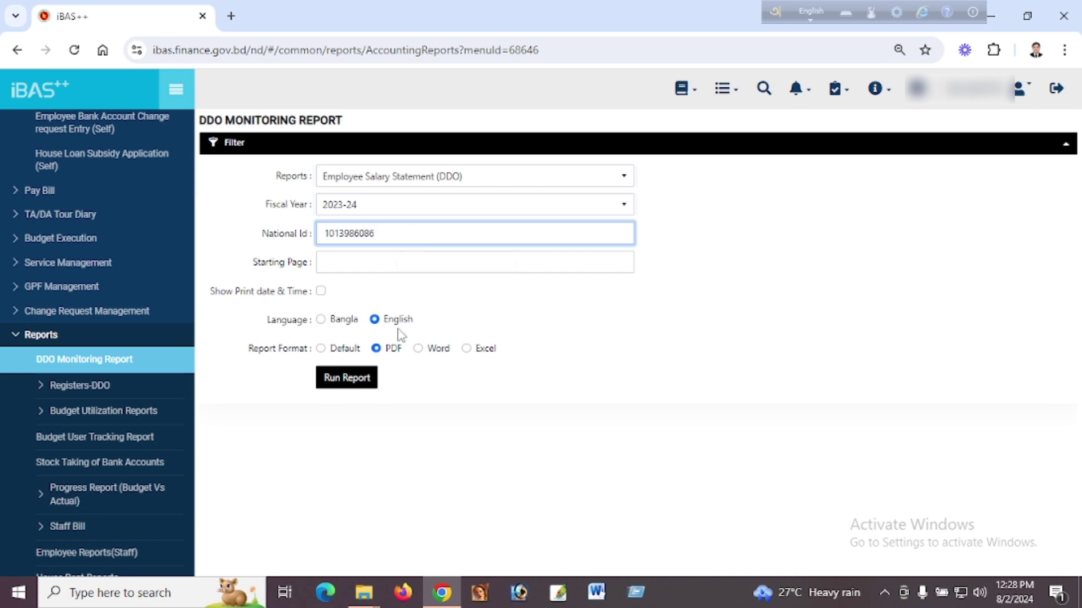
click(345, 379)
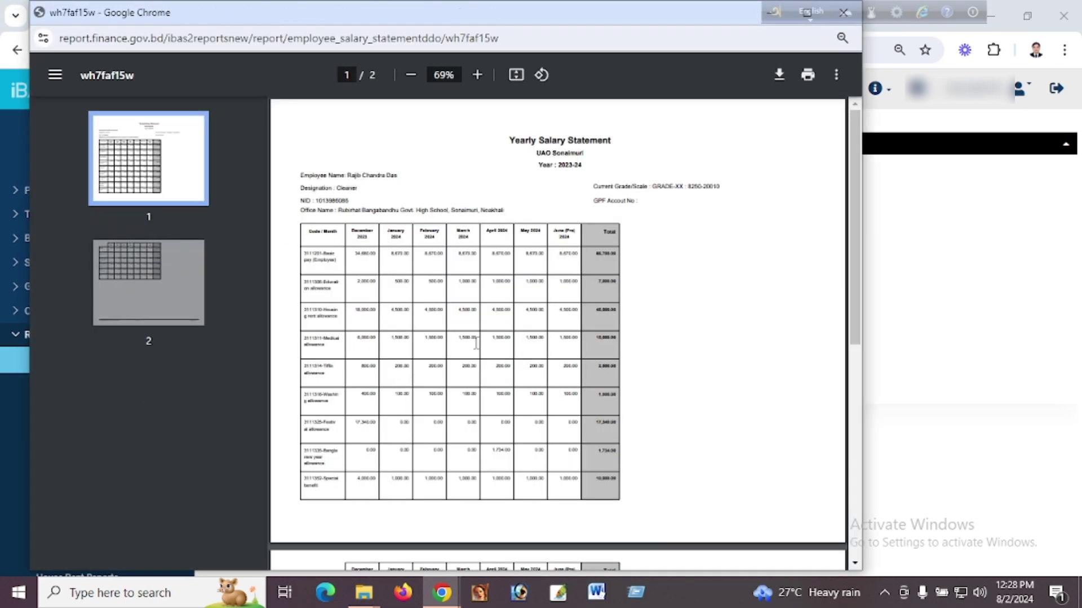
Scroll through both PDF pages down to the GROSS, deduction and NET rows through June 2024.
scroll(476, 344, down, 4)
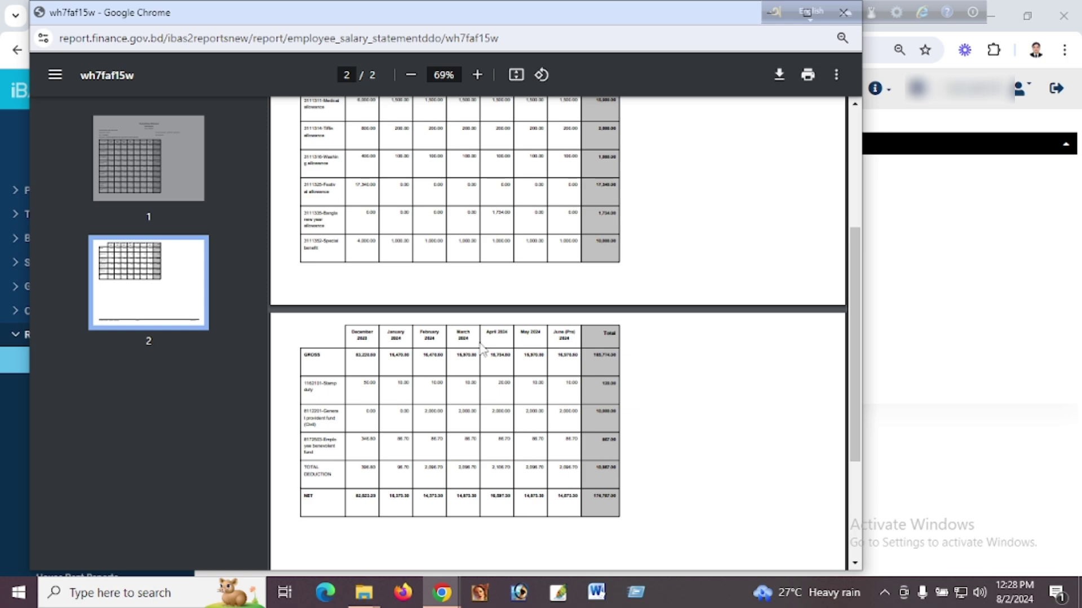
scroll(484, 349, down, 4)
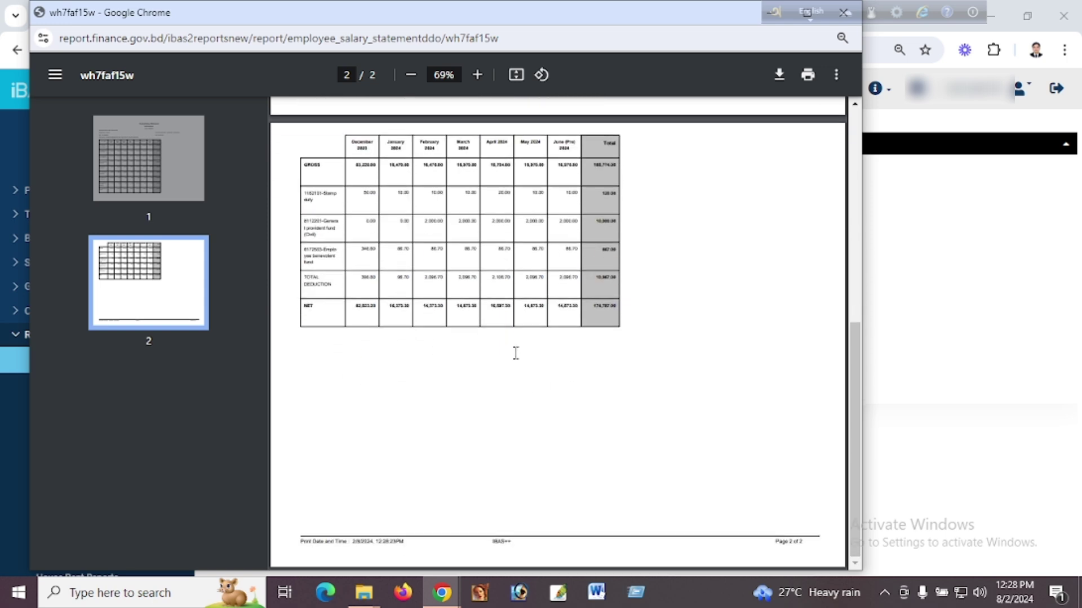
scroll(515, 354, up, 3)
scroll(519, 357, up, 3)
scroll(518, 358, down, 1)
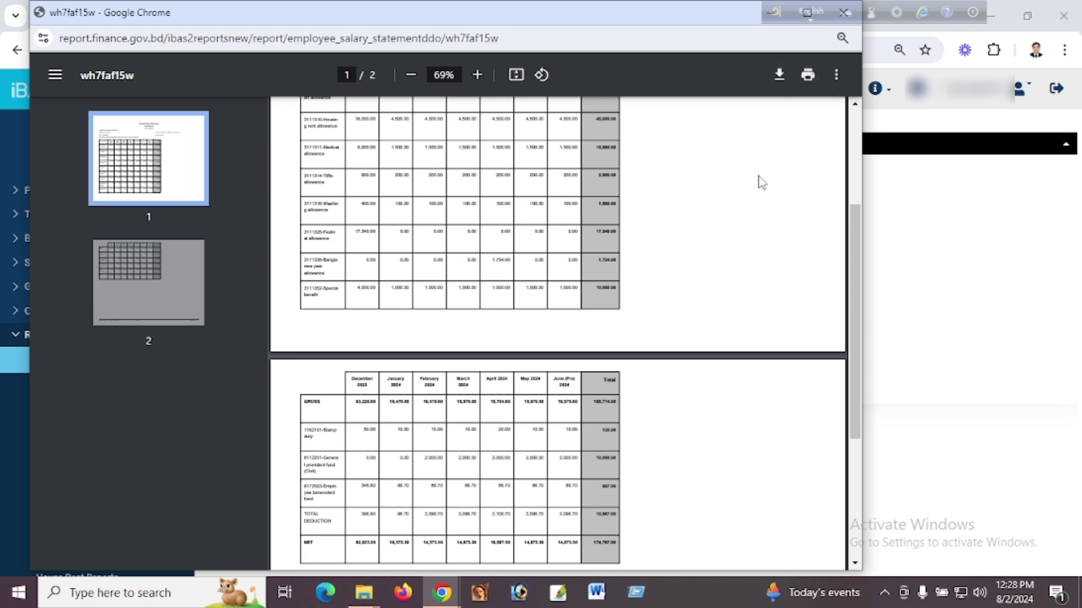
scroll(756, 181, down, 4)
scroll(666, 231, up, 4)
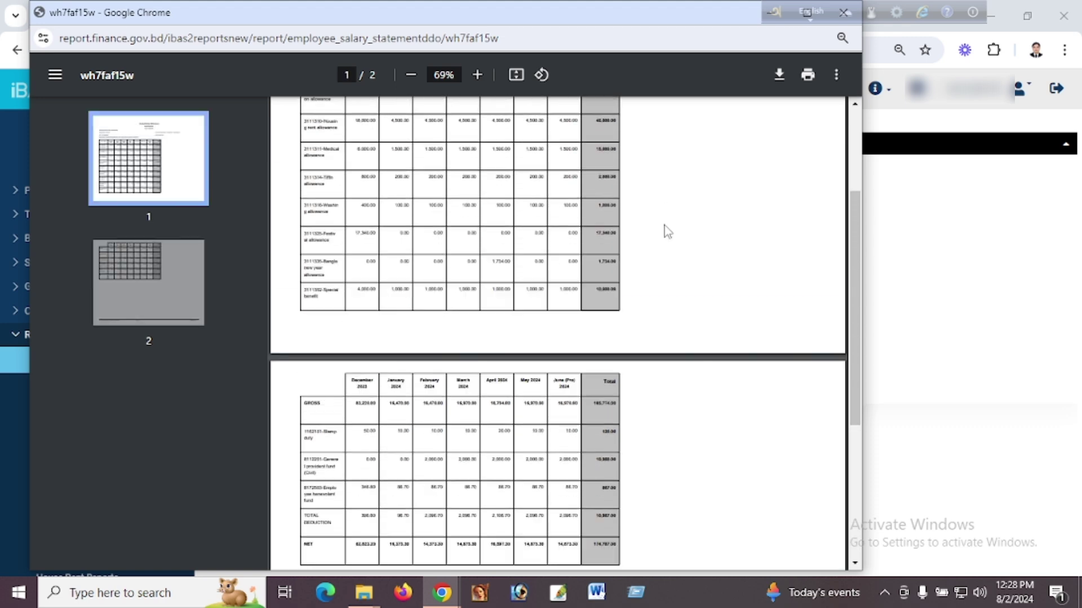
scroll(667, 231, down, 2)
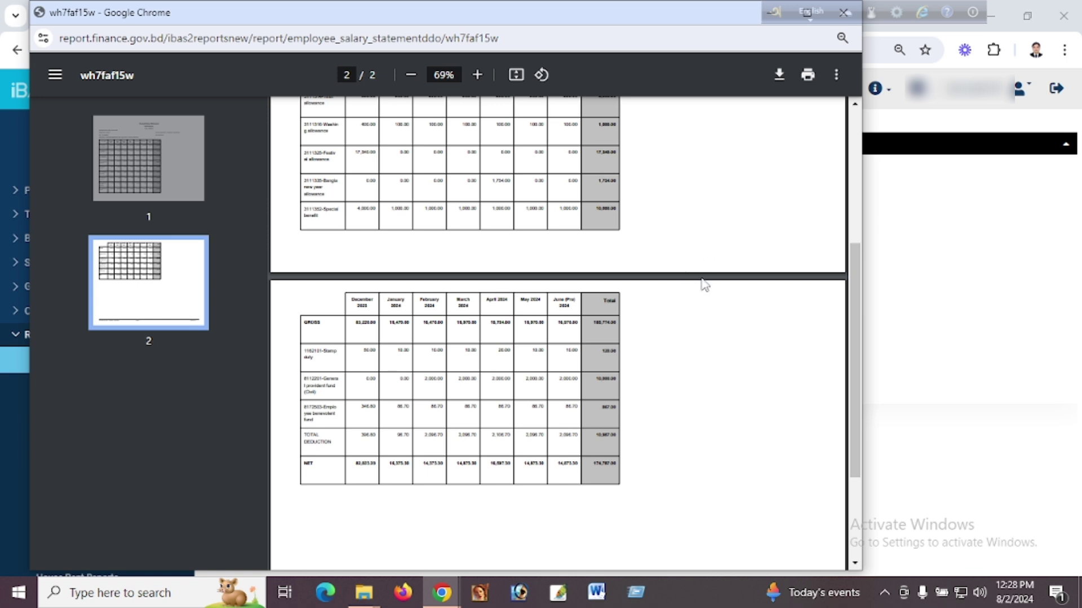
scroll(704, 284, down, 1)
scroll(704, 285, down, 1)
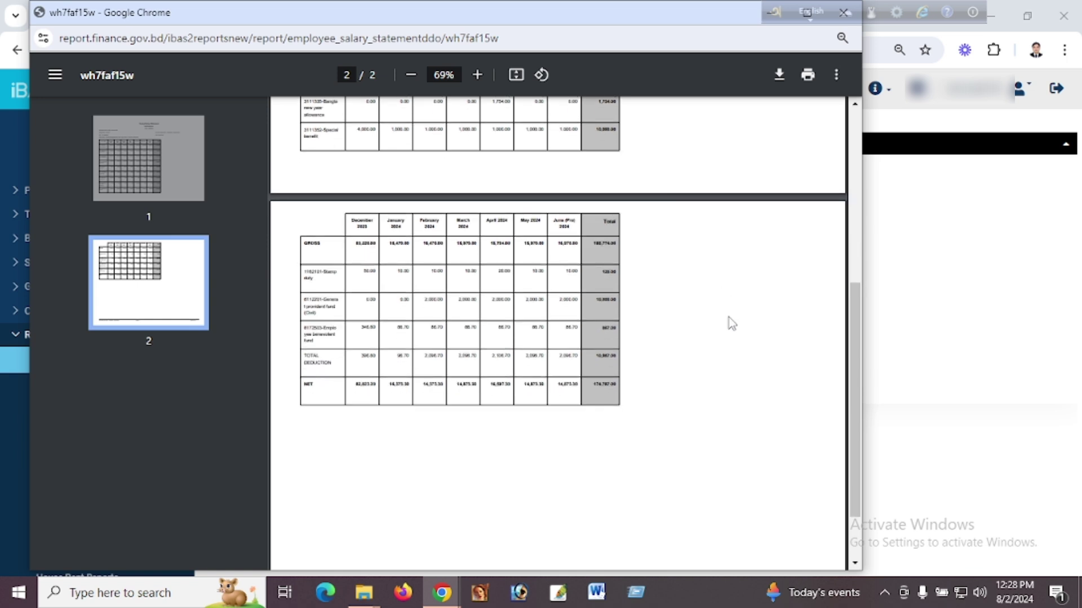